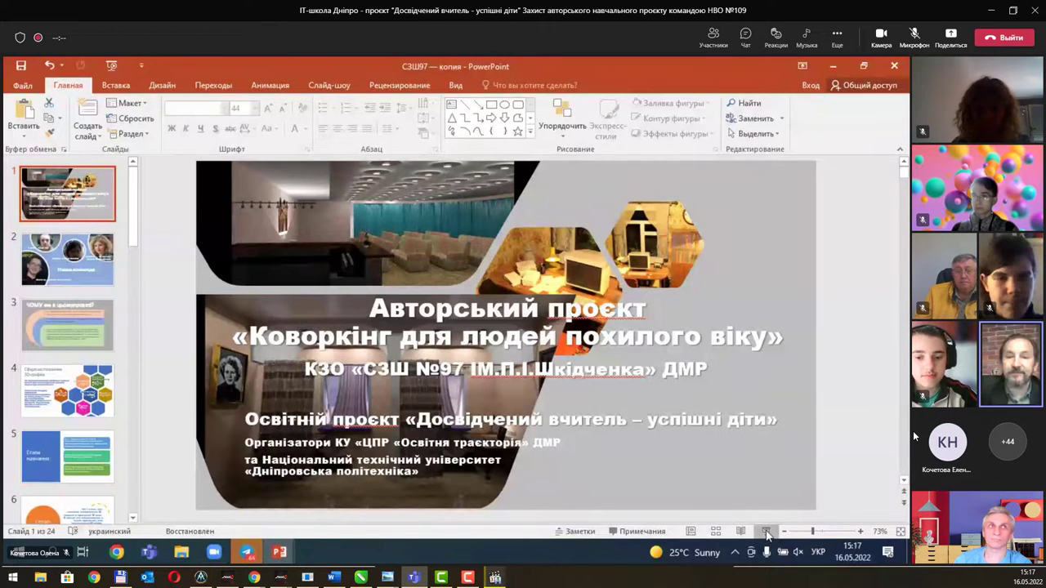
Start the PowerPoint slide show from the first slide
click(767, 532)
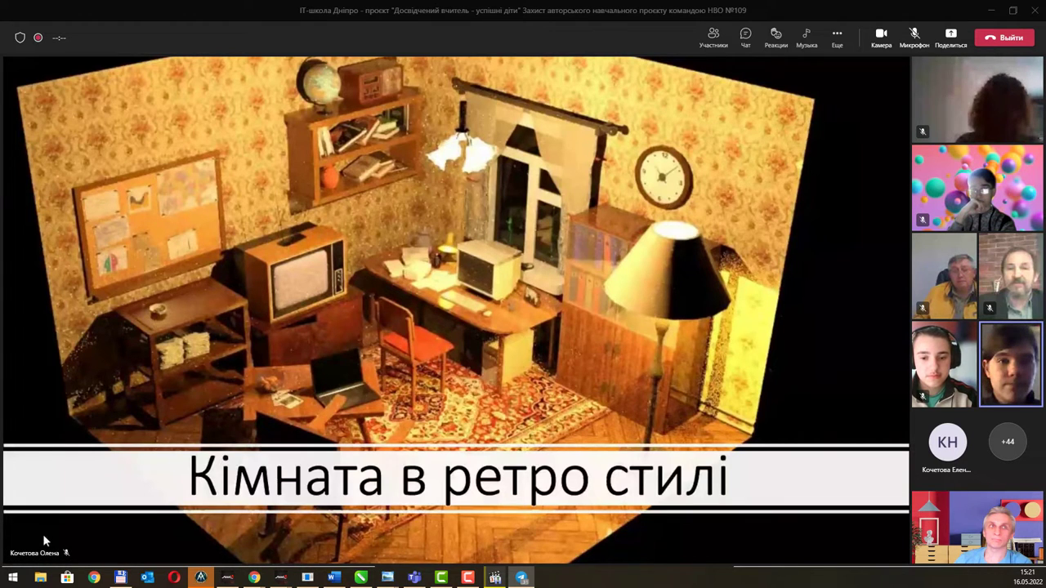
mouse_move(507, 335)
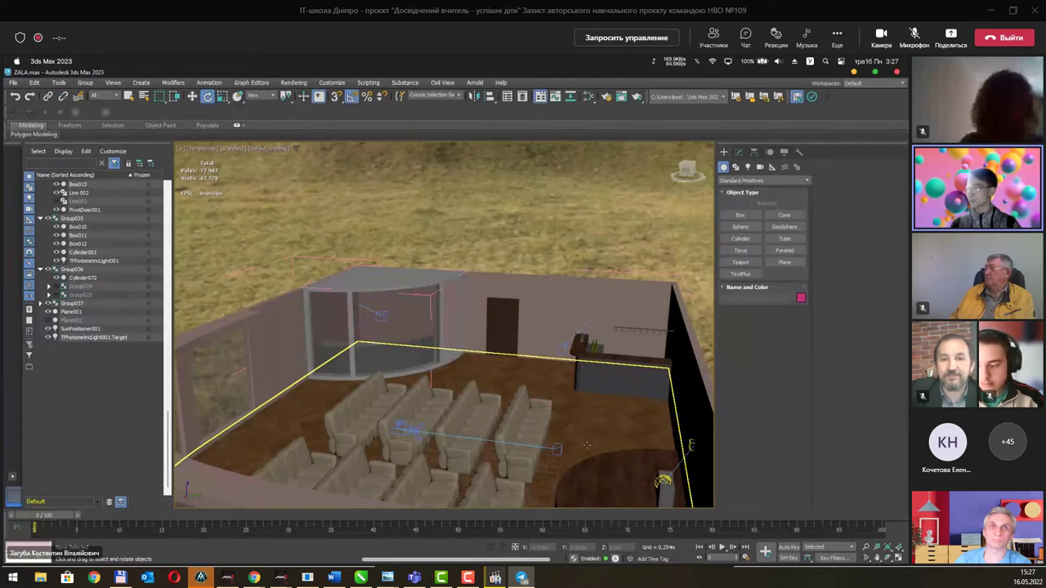
Select the curved counter Group036 and orbit down to eye level behind the sofas
alt+middle_drag(587, 443, 604, 465)
scroll(491, 392, up, 3)
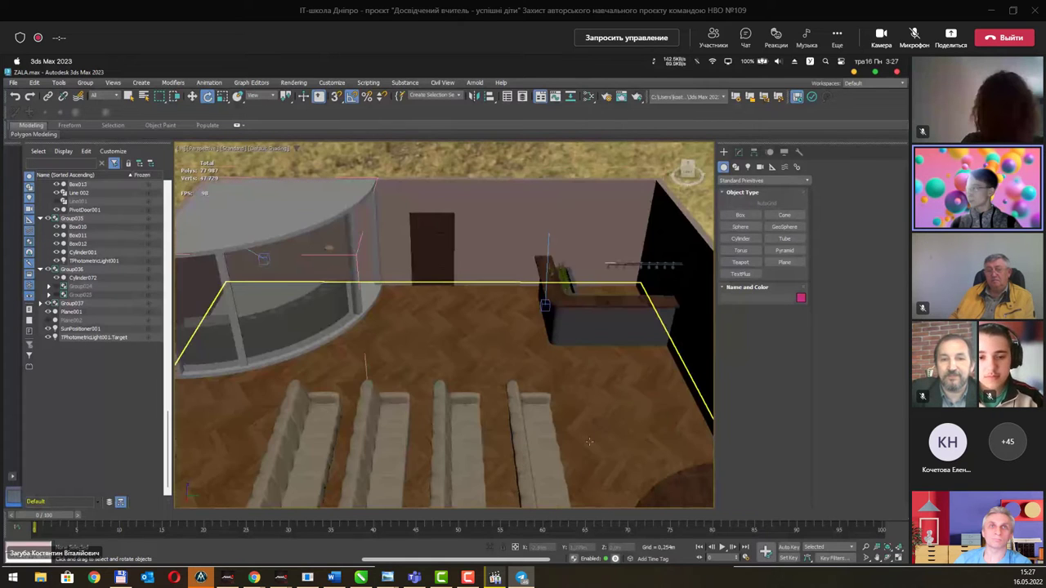
scroll(457, 367, down, 3)
scroll(425, 360, up, 3)
click(395, 354)
alt+middle_drag(395, 353, 409, 335)
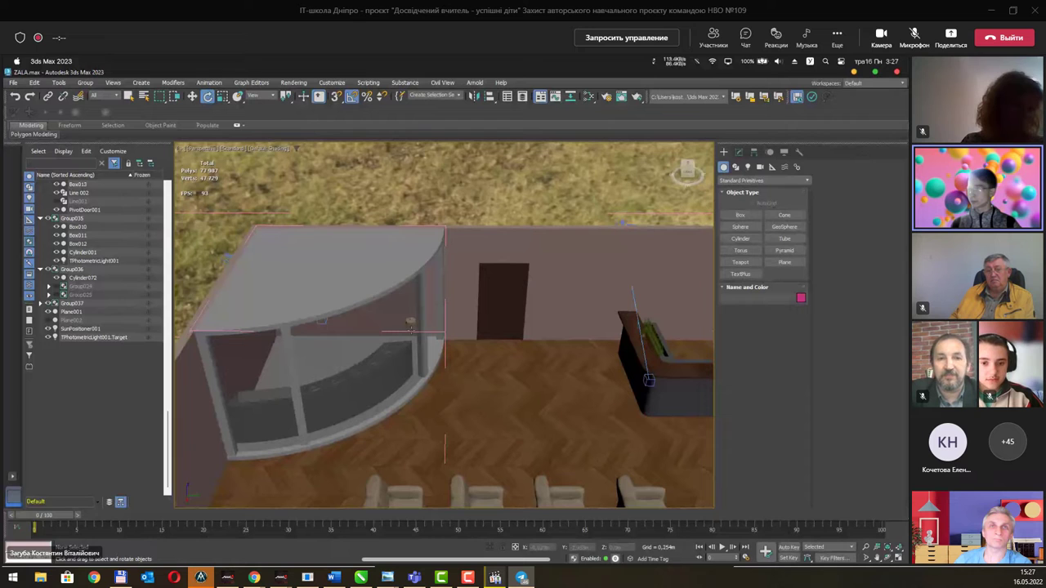
click(411, 325)
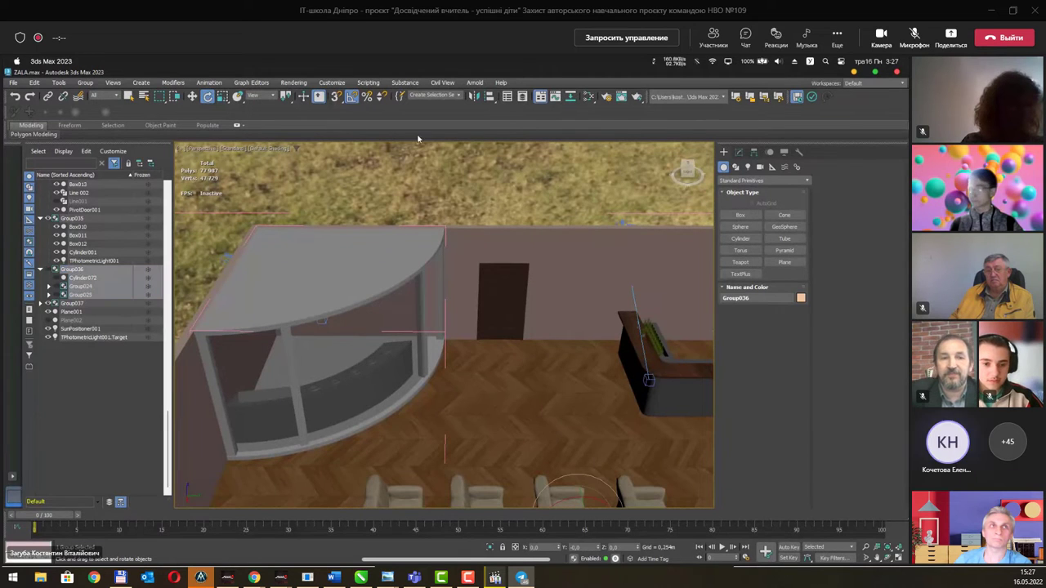
mouse_move(410, 325)
alt+middle_down()
mouse_move(448, 232)
mouse_move(554, 277)
alt+middle_up()
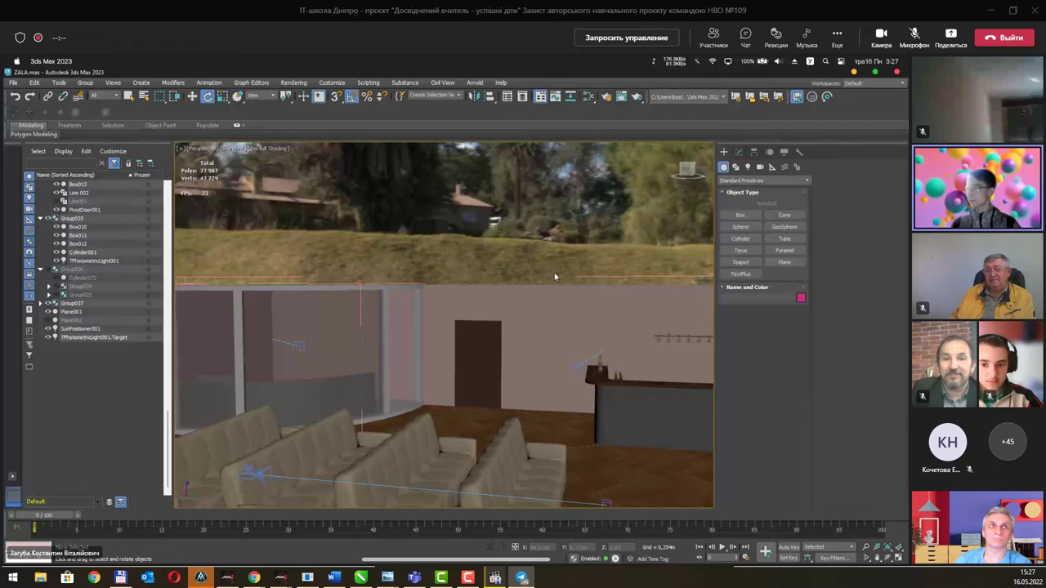
middle_drag(554, 276, 582, 296)
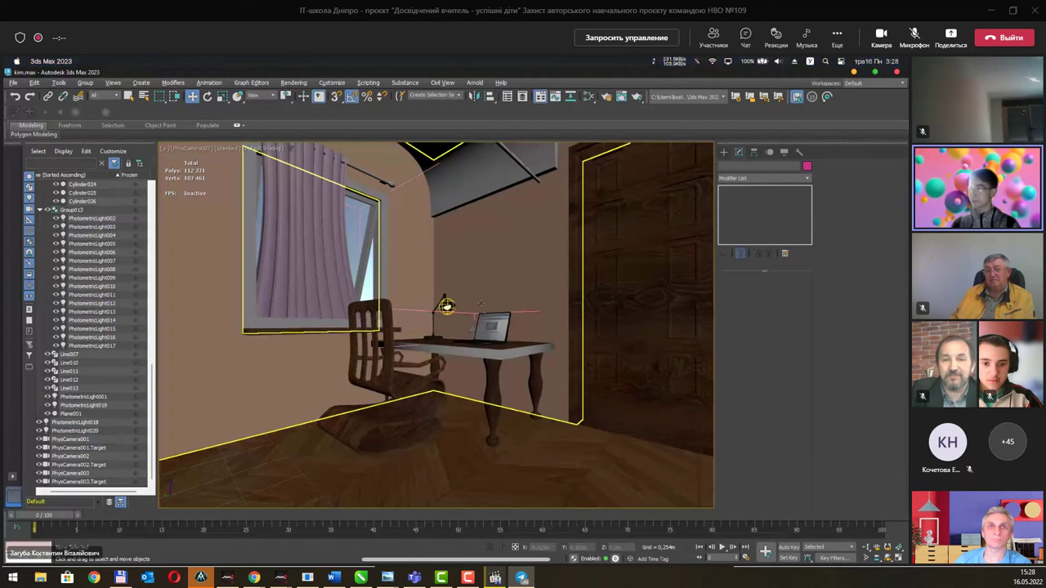
View the scene through PhysCamera002 and select the right curtain Plane006
key(c)
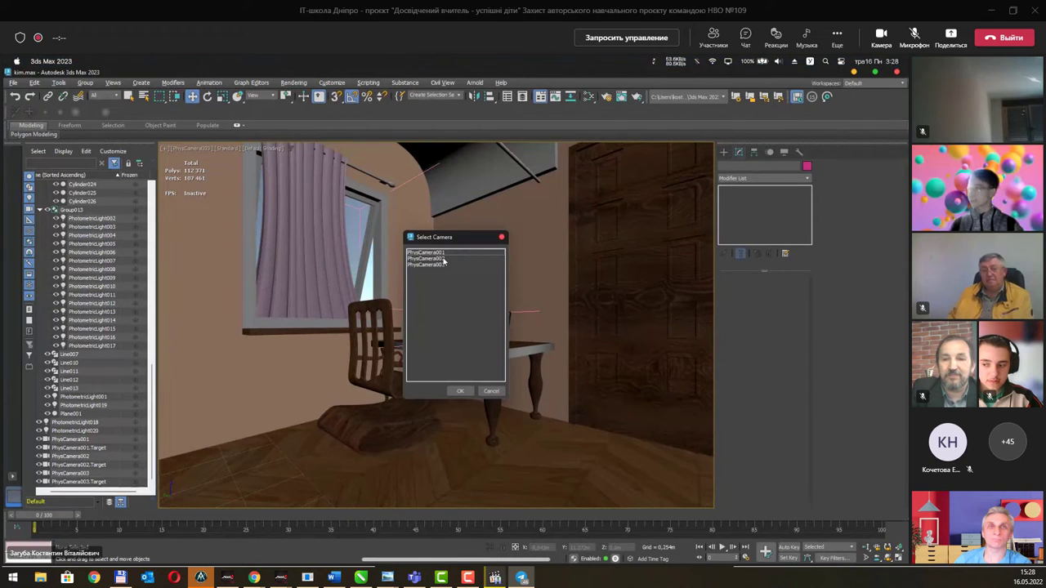
click(441, 257)
click(459, 391)
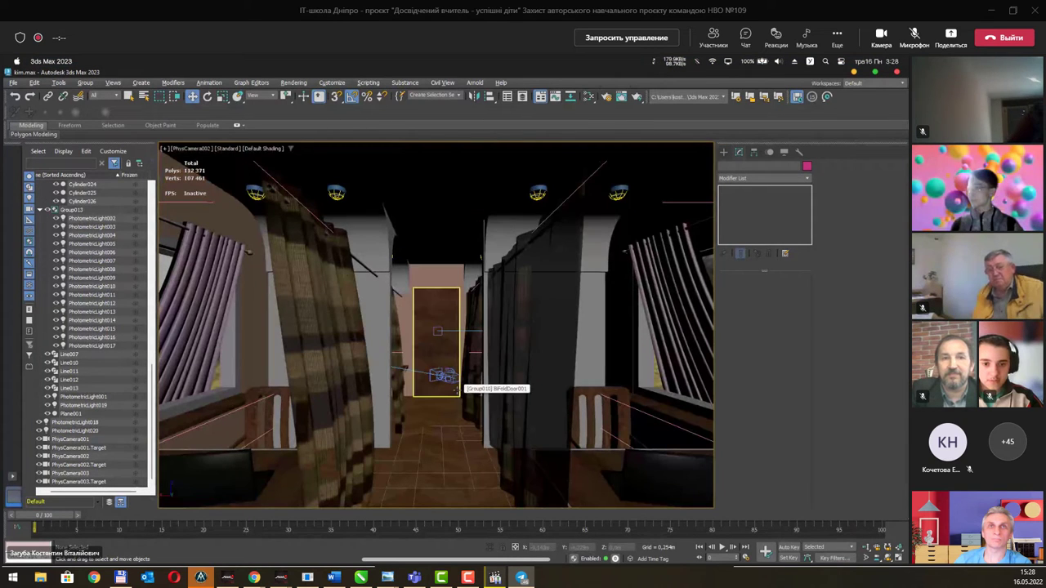
click(575, 415)
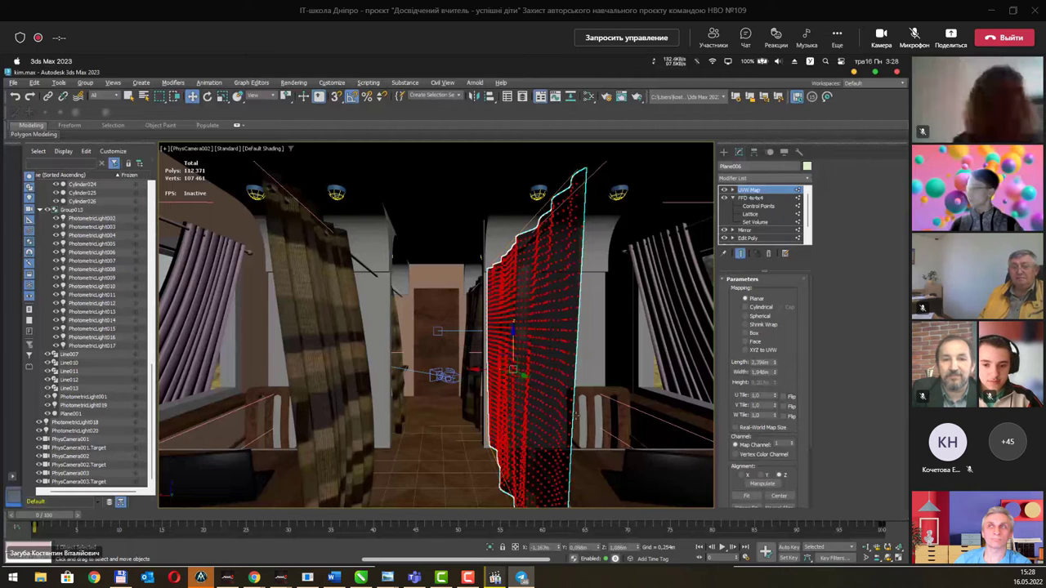
Switch through PhysCamera003 to PhysCamera001 and select the ceiling box Box363
key(c)
click(441, 264)
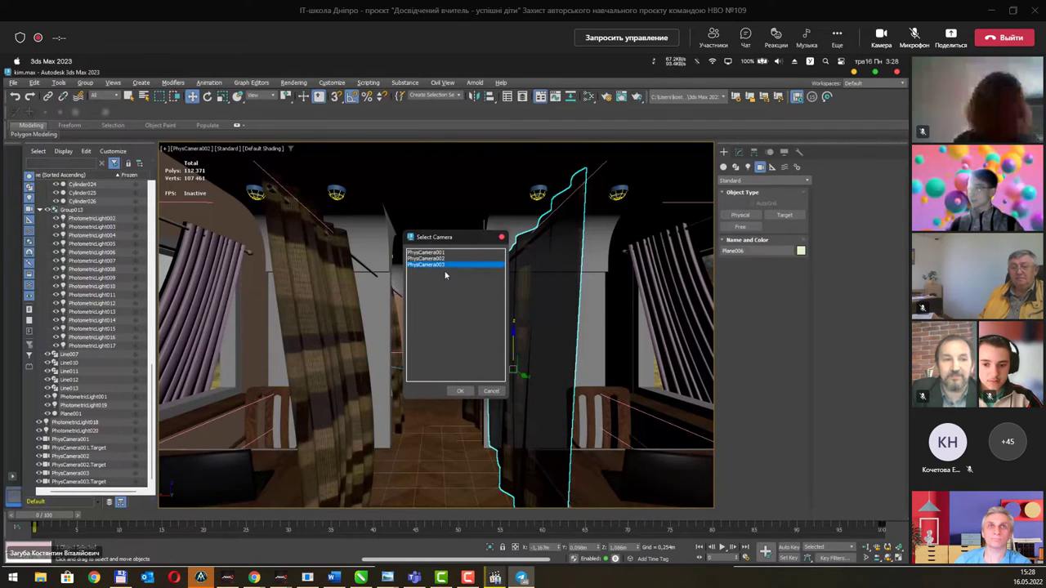
click(462, 392)
key(c)
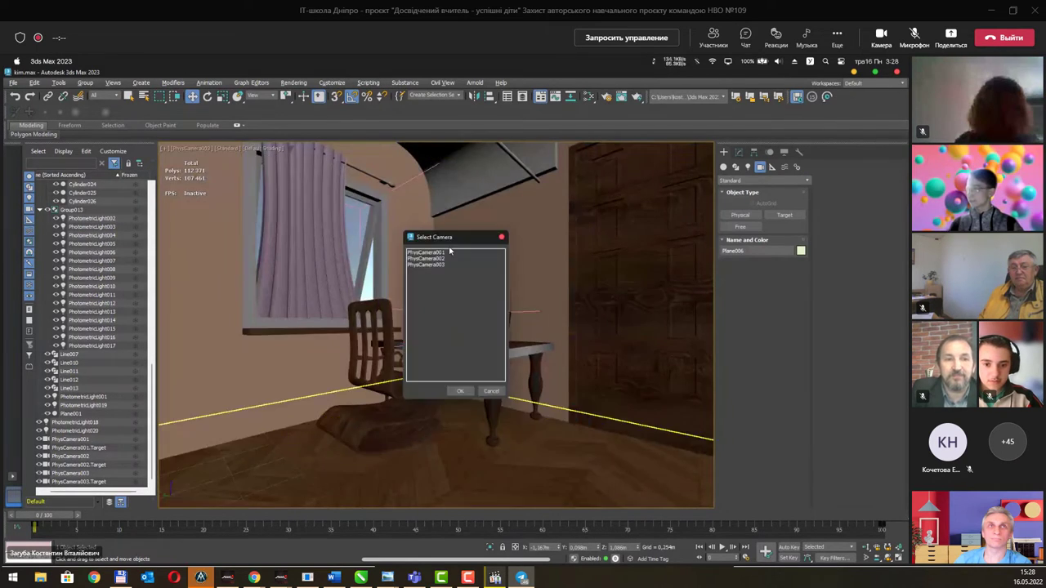
click(461, 392)
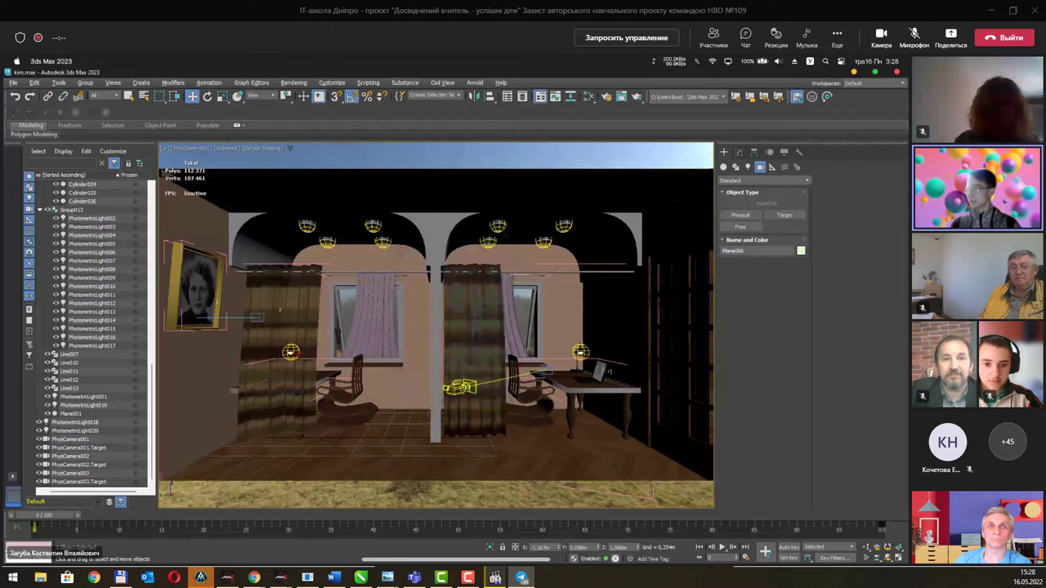
click(420, 153)
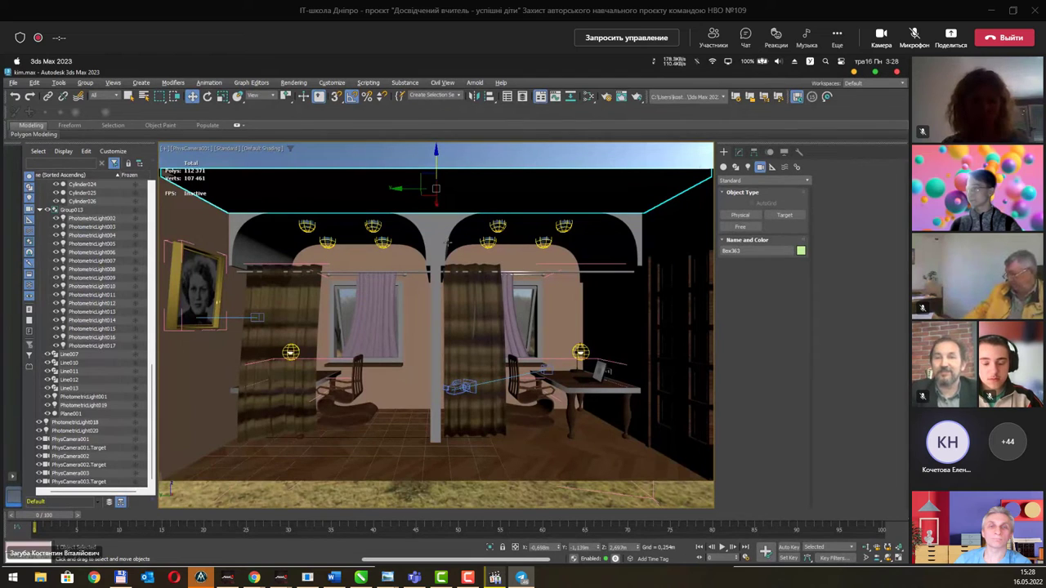
Deselect, switch to Perspective, and frame a close view of the desk, laptop and chair
click(533, 357)
key(p)
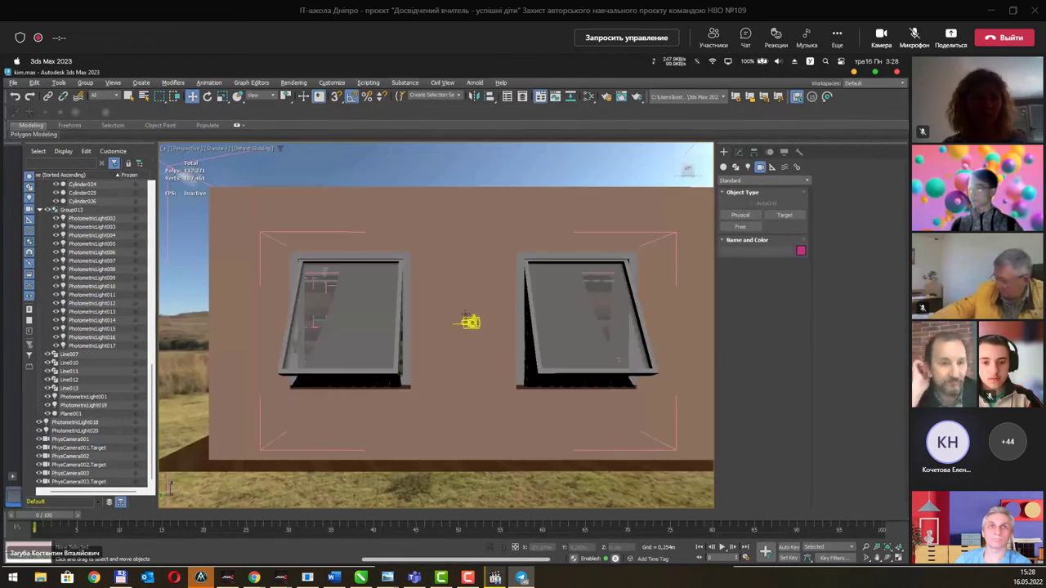
alt+middle_drag(533, 356, 480, 329)
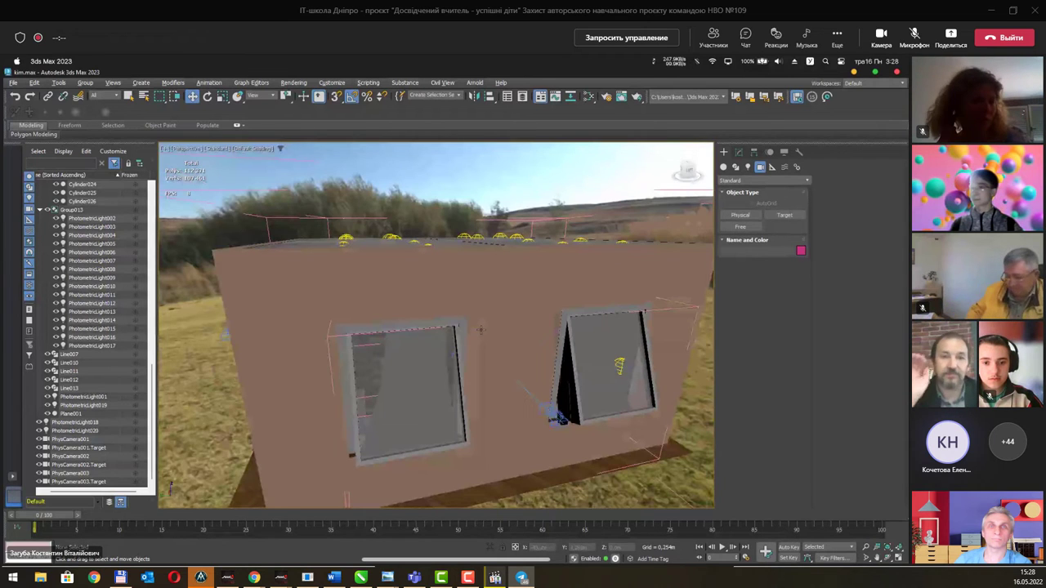
key(ctrl+z)
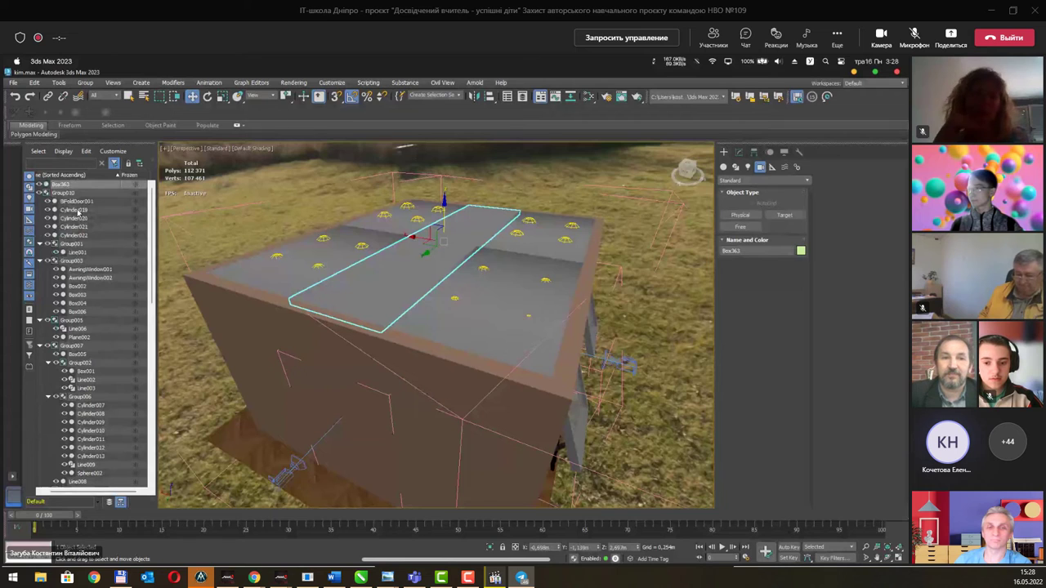
key(ctrl+z)
key(ctrl+z)
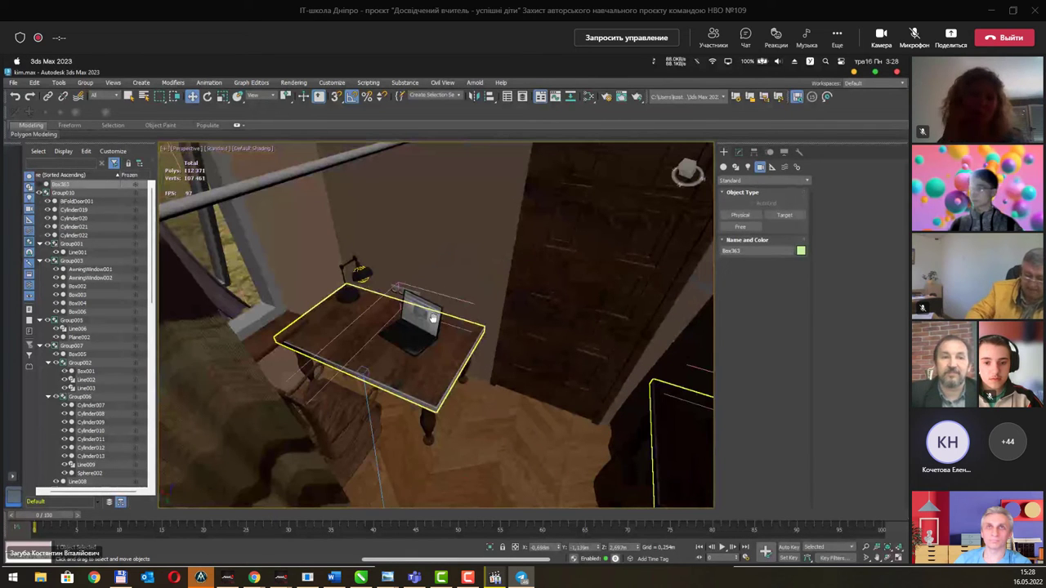
key(shift+z)
key(shift+z)
key(shift+z)
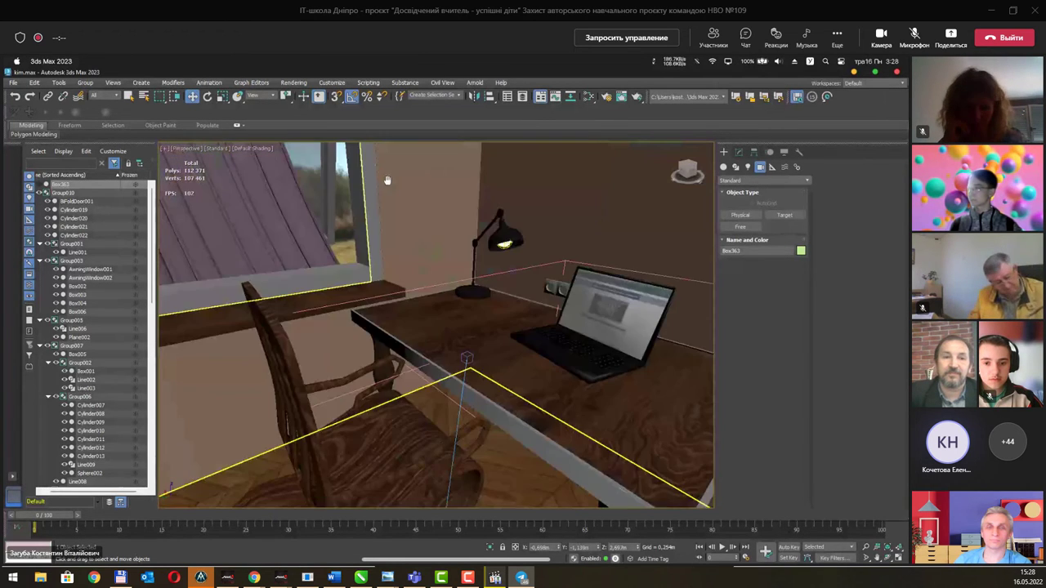
key(shift+z)
Set the viewport display to High Quality and view other angles of the room
click(216, 148)
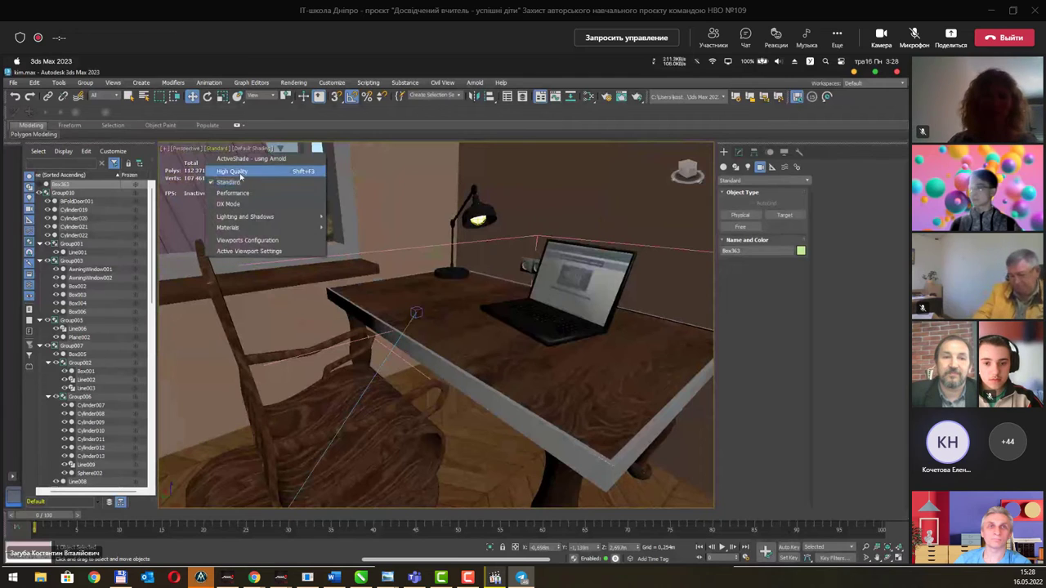
click(237, 169)
key(shift+z)
key(shift+z)
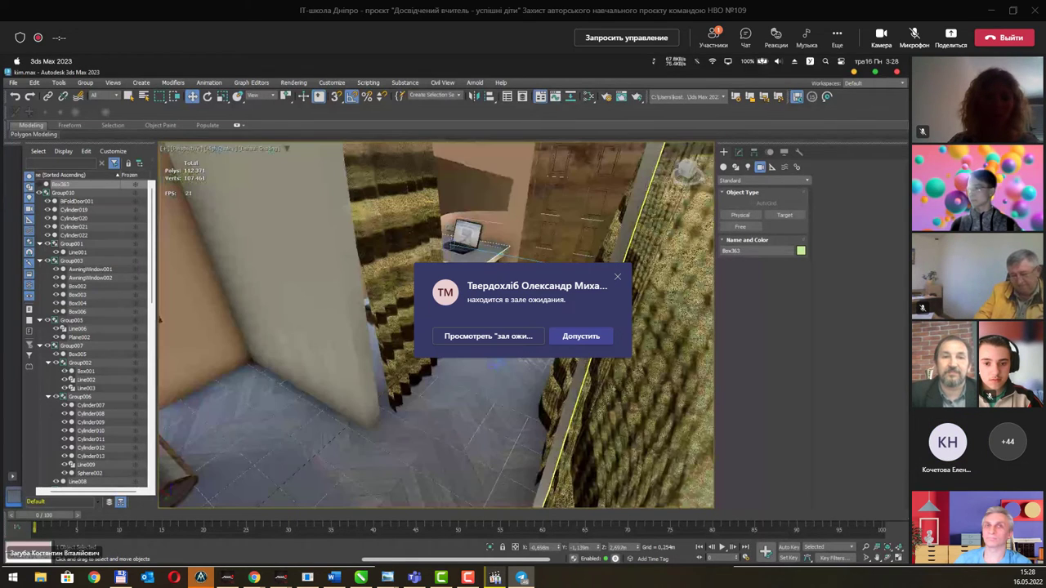
key(shift+z)
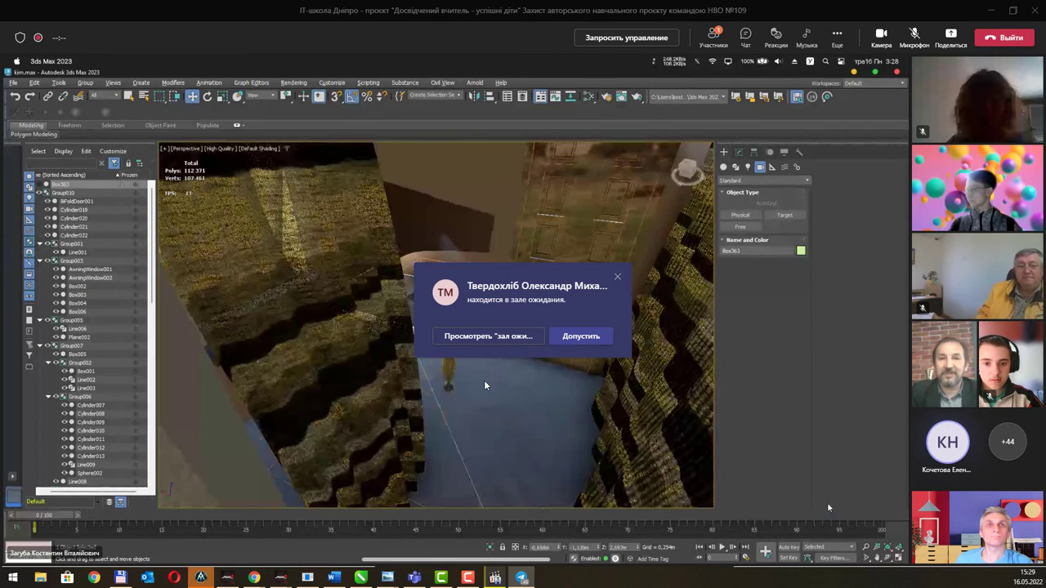
key(shift+z)
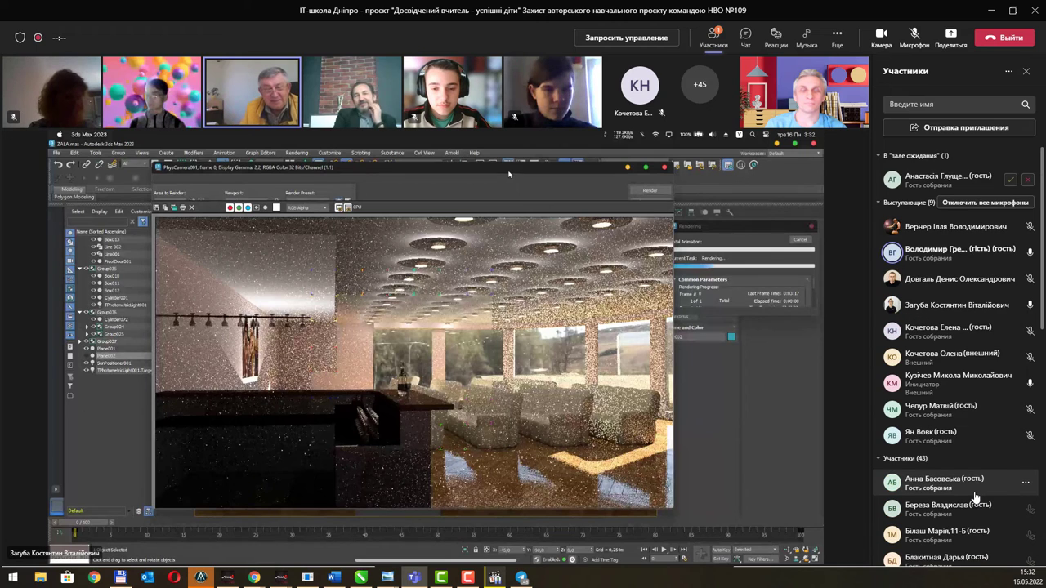
Admit the waiting guest from the lobby via the Participants pane
click(1011, 180)
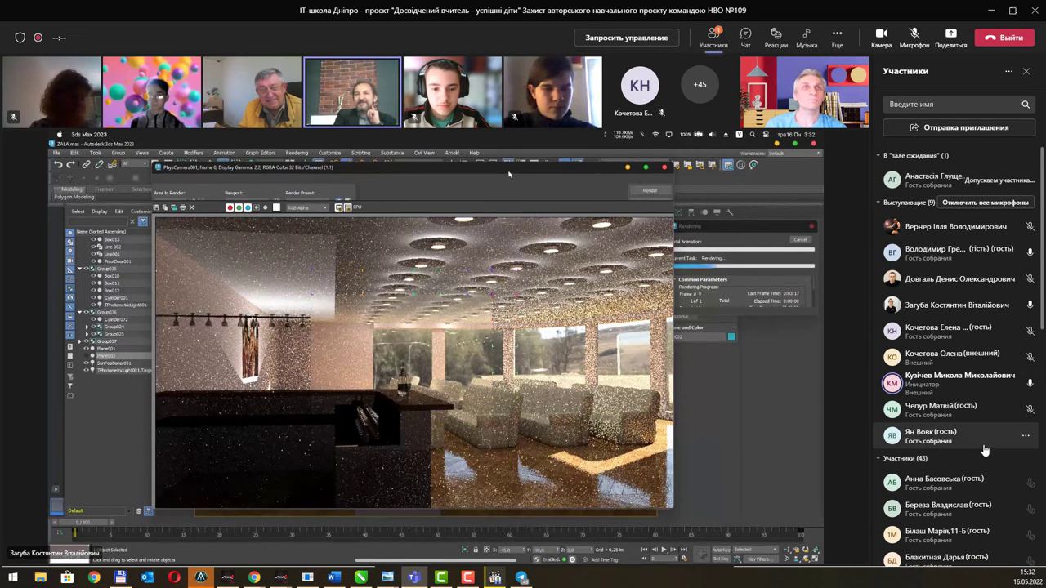